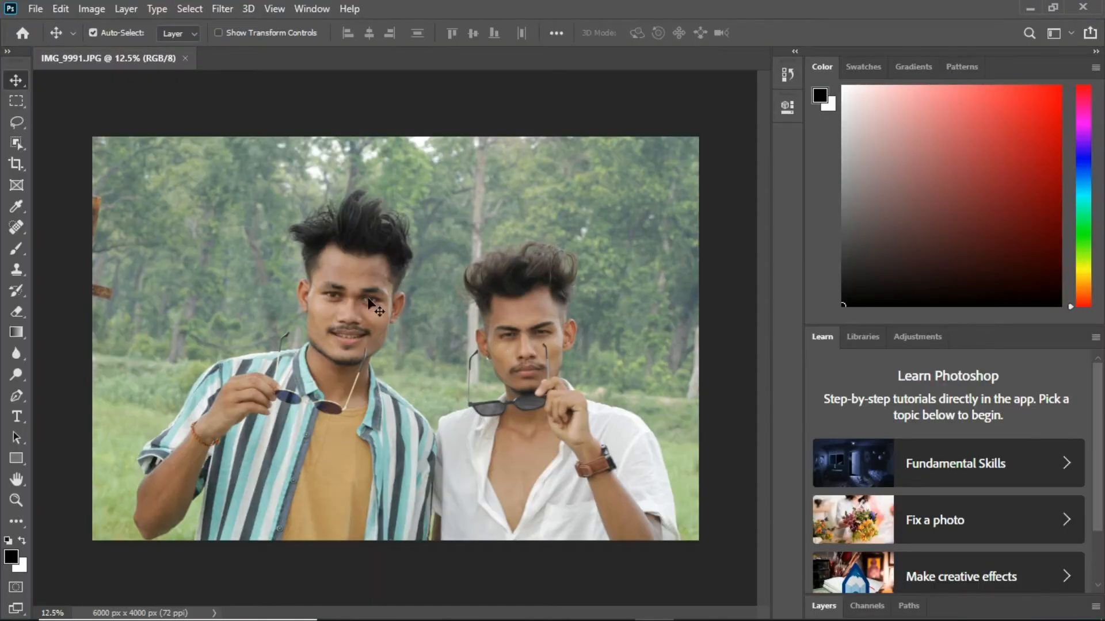
Step: Duplicate the Background layer and hide the original Background layer
{"action": "left_click", "coordinate": [823, 608]}
{"action": "left_click_drag", "start_coordinate": [907, 476], "coordinate": [1055, 609]}
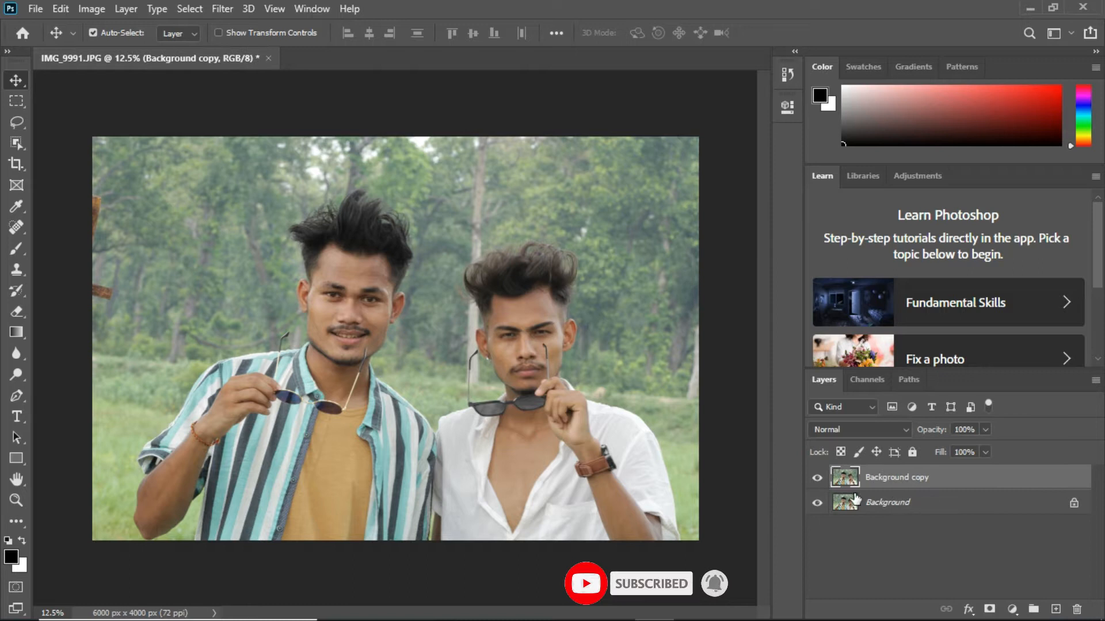
{"action": "left_click", "coordinate": [817, 503]}
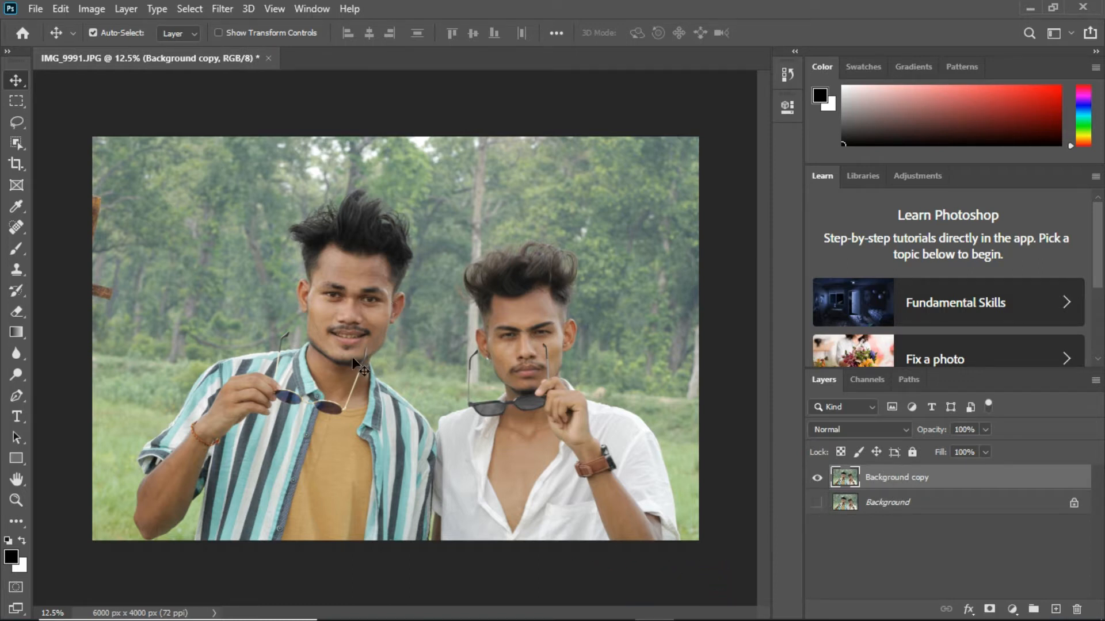
Step: In the Camera Raw Filter, set Temperature -18, Tint +9, Exposure +0.05, Highlights +9, Shadows -23, Whites +7 and Blacks -31
{"action": "left_click", "coordinate": [223, 8]}
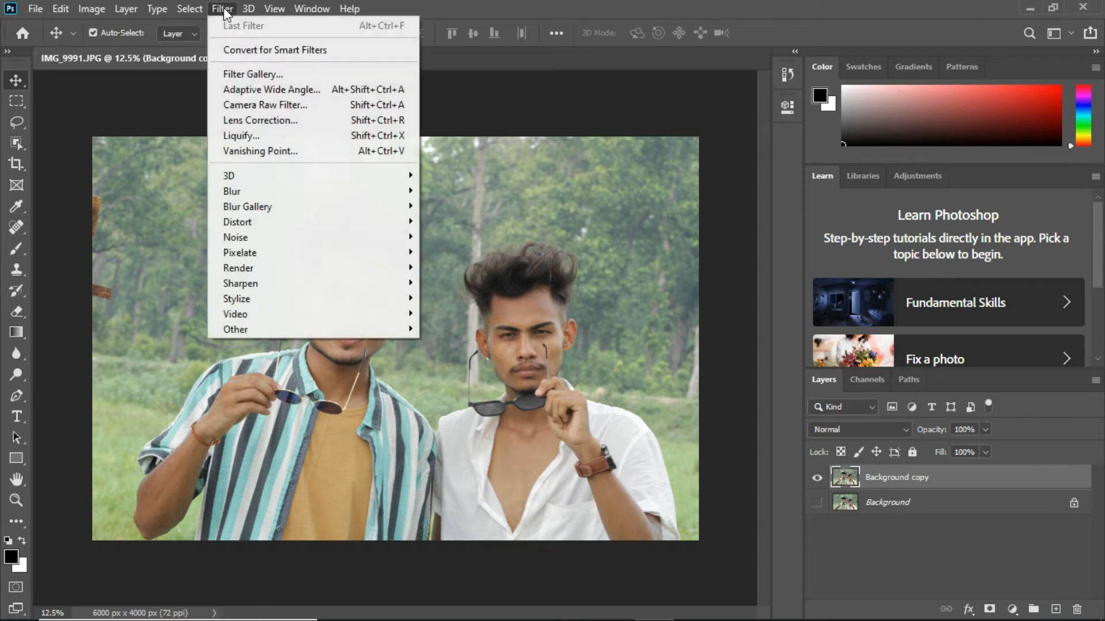
{"action": "left_click", "coordinate": [275, 106]}
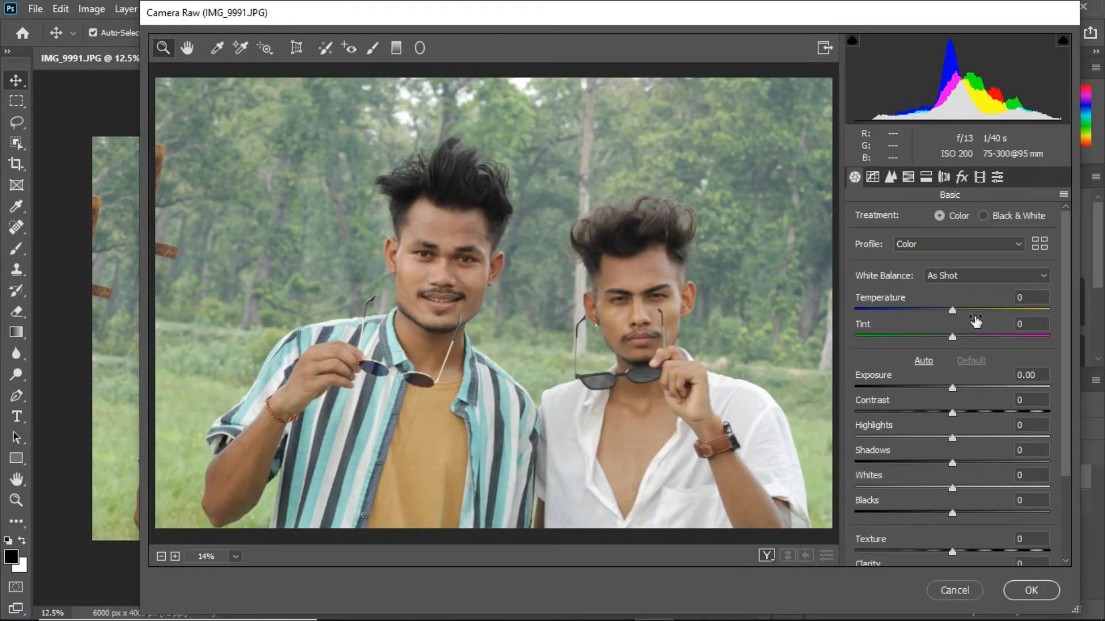
{"action": "left_click_drag", "start_coordinate": [957, 311], "coordinate": [966, 346]}
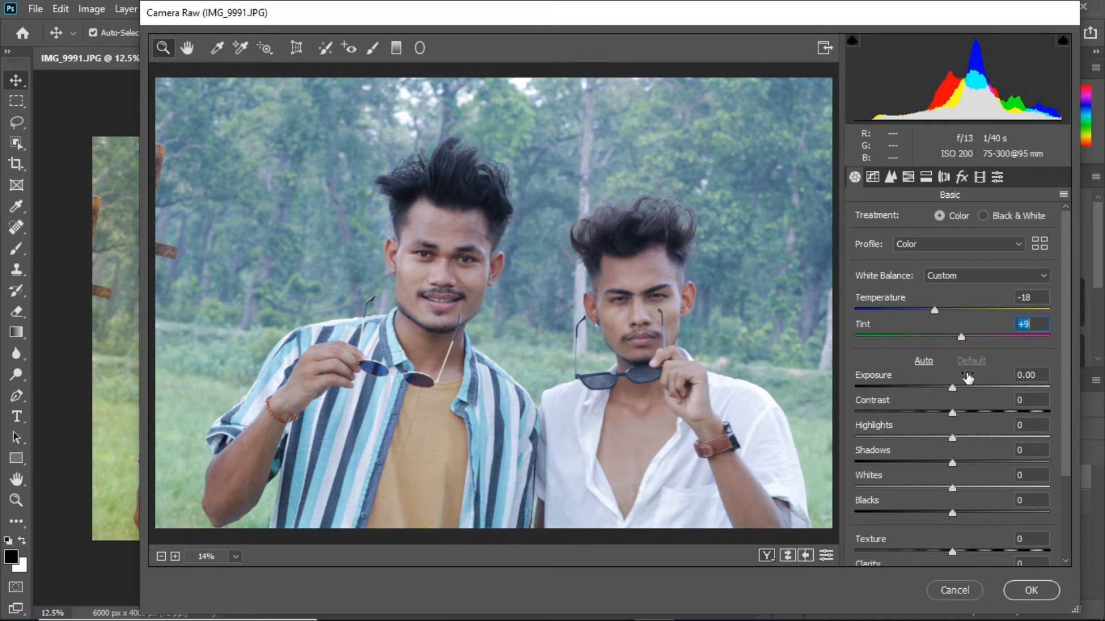
{"action": "left_click_drag", "start_coordinate": [953, 390], "coordinate": [954, 390]}
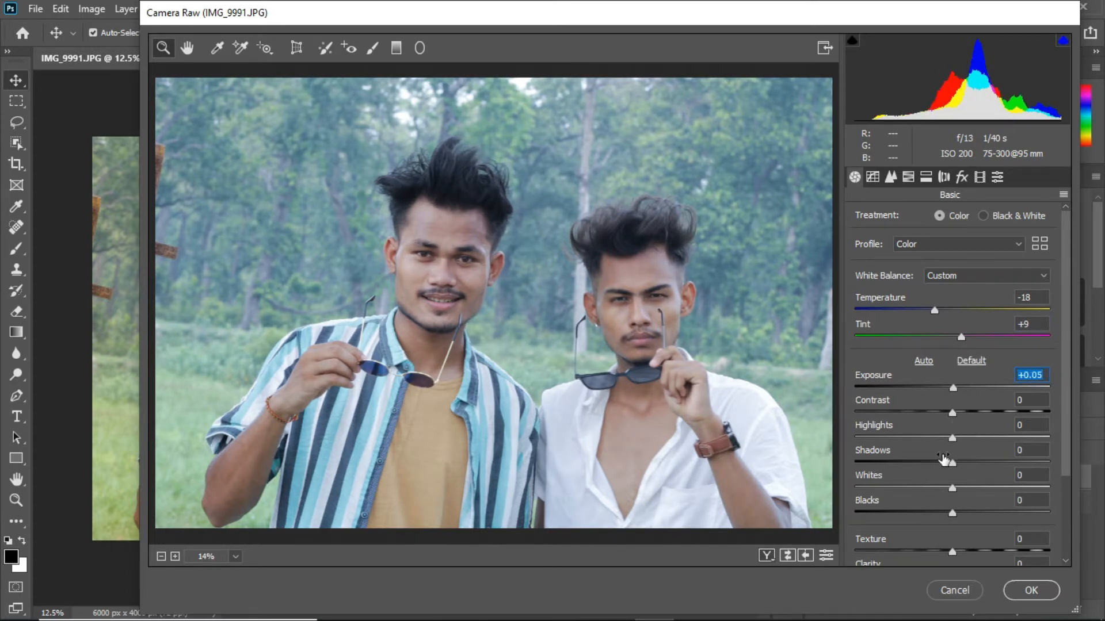
{"action": "left_click_drag", "start_coordinate": [954, 440], "coordinate": [922, 518]}
Step: Set the basic adjustments Texture to +31, Clarity to +4, Vibrance to +30 and Saturation to -16
{"action": "scroll", "coordinate": [923, 512], "scroll_direction": "down", "scroll_amount": 3}
{"action": "left_click_drag", "start_coordinate": [952, 440], "coordinate": [983, 455]}
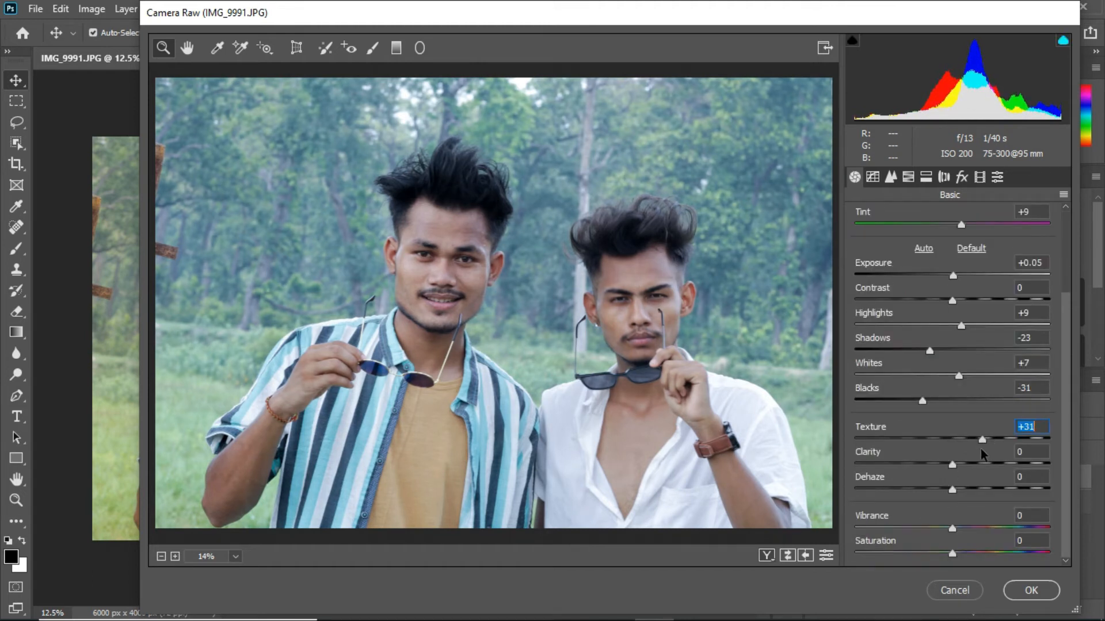
{"action": "left_click_drag", "start_coordinate": [951, 464], "coordinate": [956, 465]}
{"action": "left_click_drag", "start_coordinate": [952, 554], "coordinate": [984, 530]}
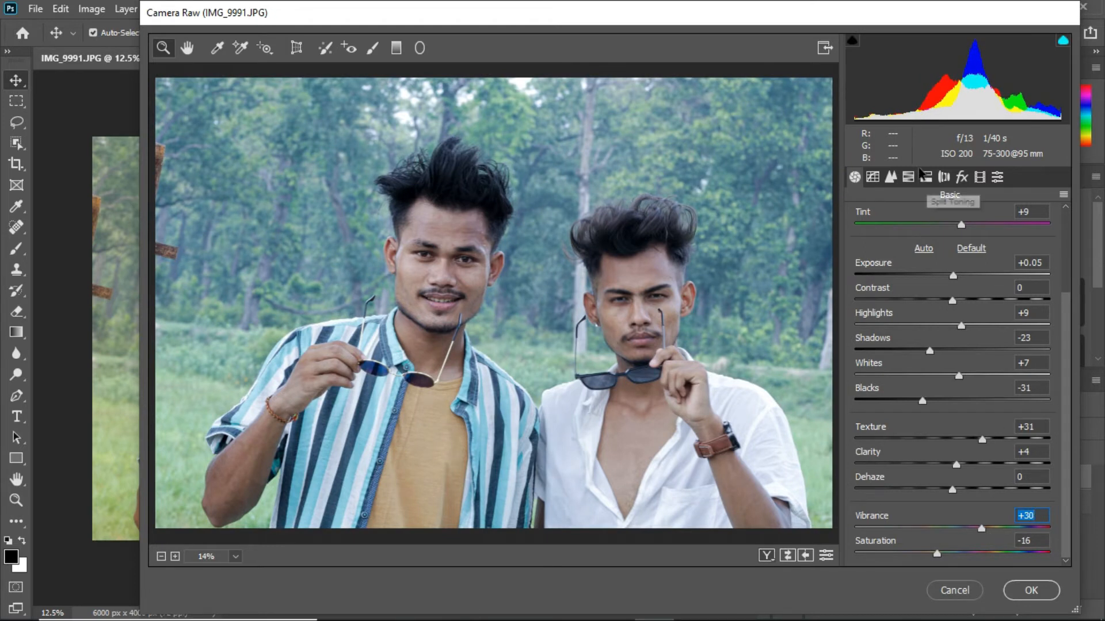
Step: Set the HSL hues to Reds -23, Oranges -27, Yellows -28, Greens -100, Aquas -100 and Blues -6
{"action": "left_click", "coordinate": [908, 179]}
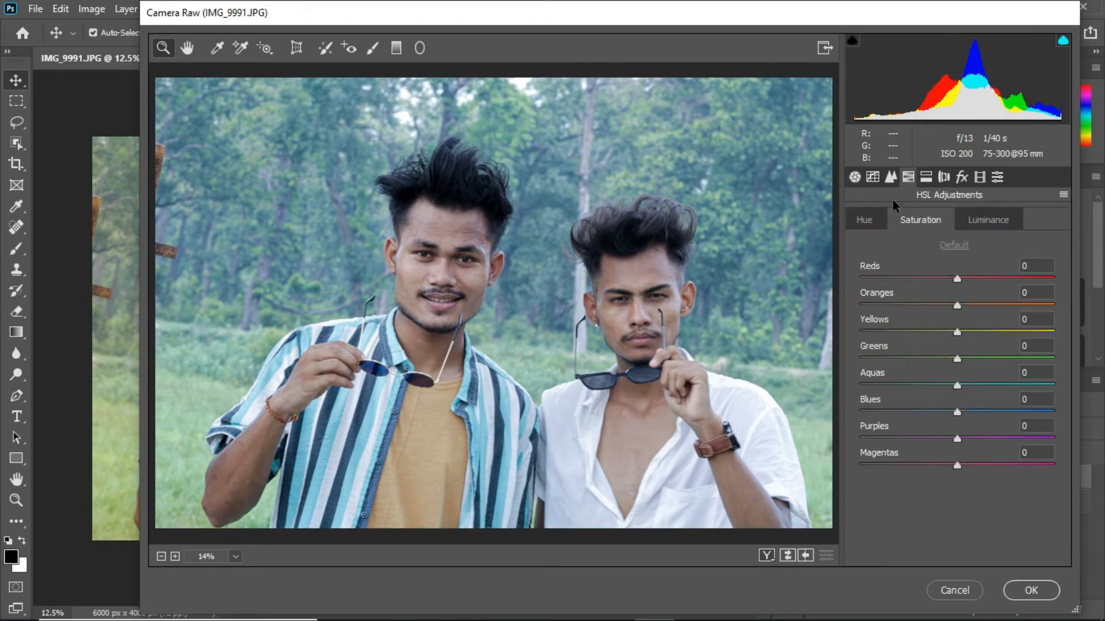
{"action": "left_click", "coordinate": [865, 223]}
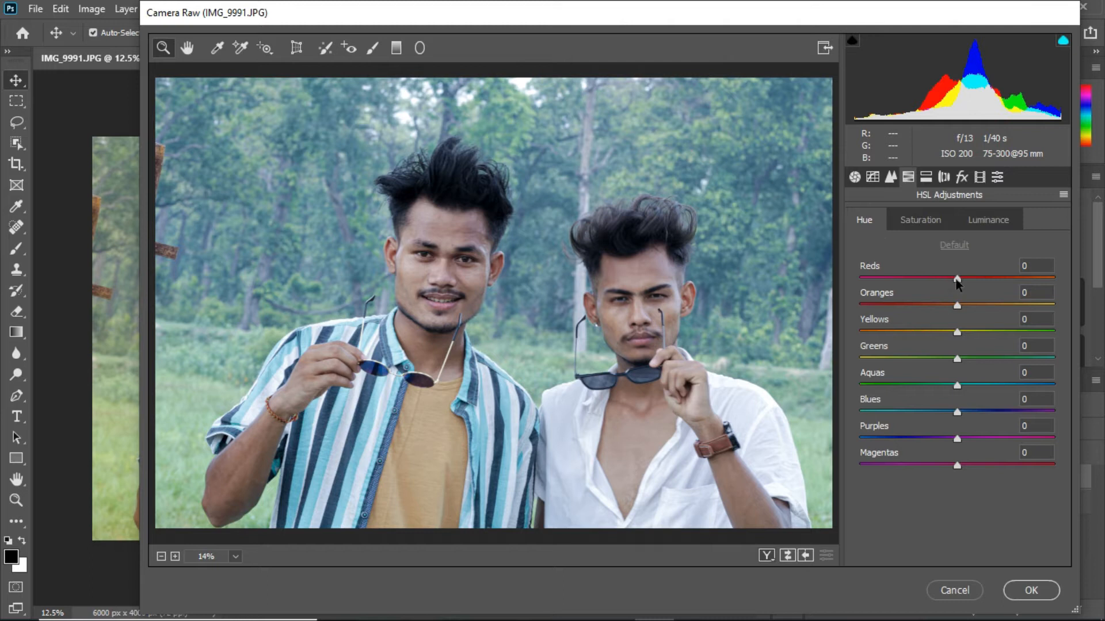
{"action": "left_click_drag", "start_coordinate": [957, 281], "coordinate": [1095, 364]}
{"action": "left_click", "coordinate": [957, 333]}
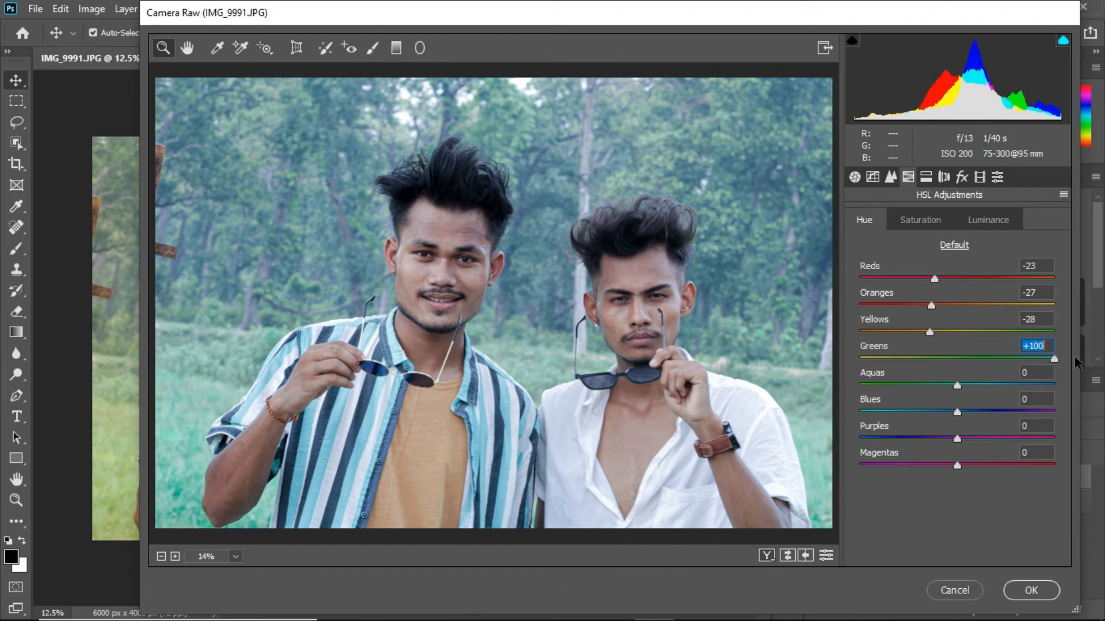
{"action": "left_click_drag", "start_coordinate": [962, 383], "coordinate": [835, 389]}
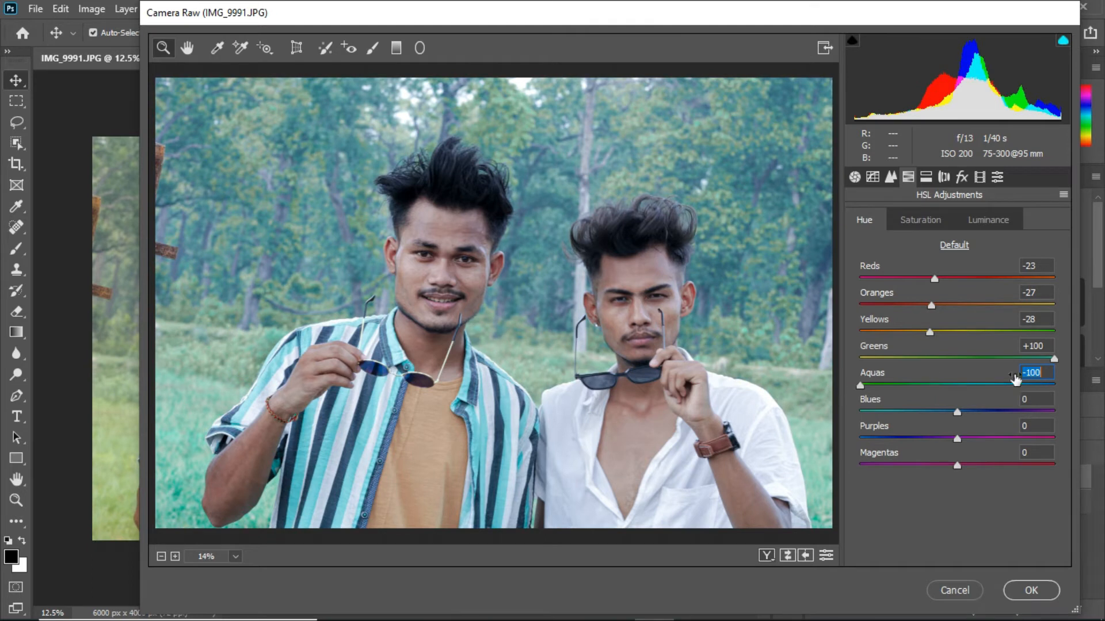
{"action": "left_click_drag", "start_coordinate": [1055, 363], "coordinate": [857, 361]}
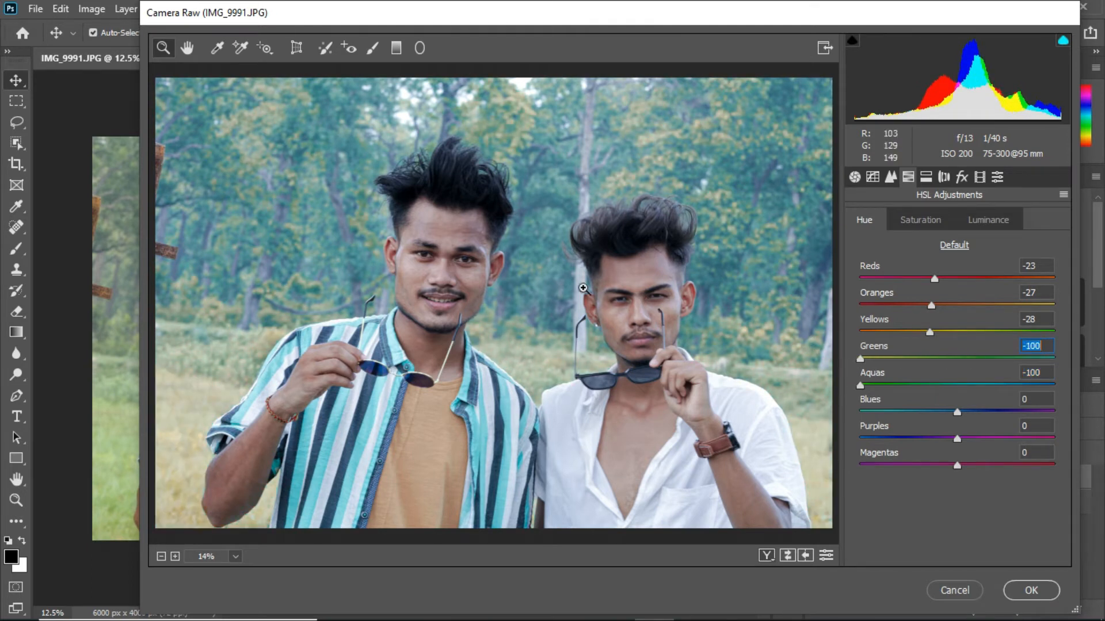
{"action": "mouse_move", "coordinate": [957, 413]}
{"action": "left_mouse_down"}
{"action": "mouse_move", "coordinate": [849, 413]}
{"action": "mouse_move", "coordinate": [951, 413]}
{"action": "left_mouse_up"}
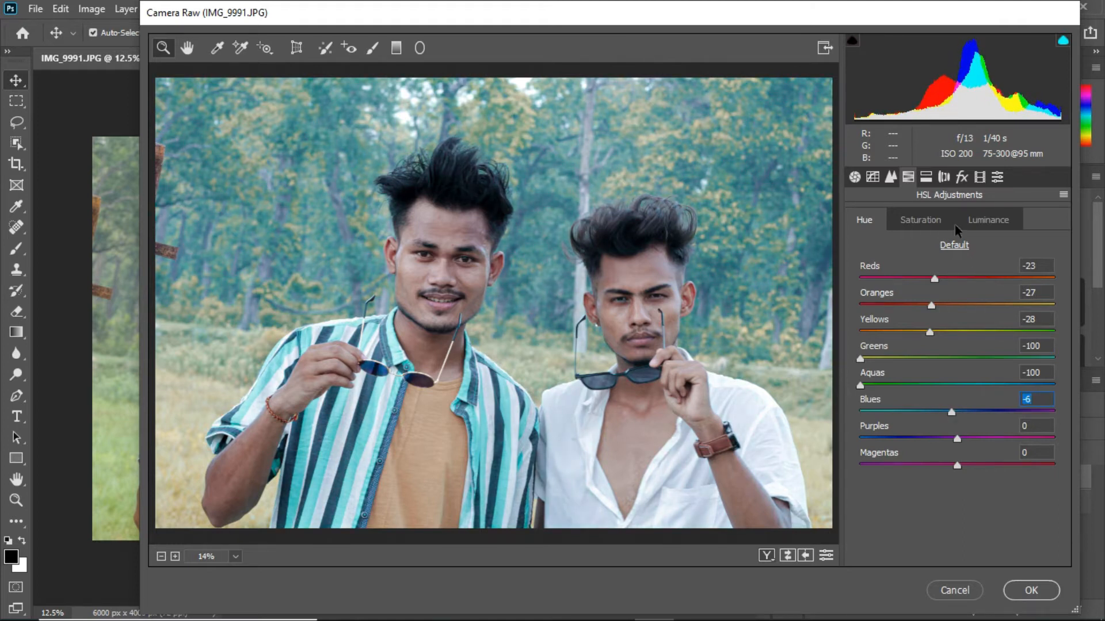
Step: Set the HSL saturation to Oranges +10, Yellows -32, Greens +100 and Blues -30
{"action": "left_click", "coordinate": [934, 220]}
{"action": "left_click_drag", "start_coordinate": [958, 309], "coordinate": [1054, 358]}
{"action": "left_click_drag", "start_coordinate": [954, 411], "coordinate": [927, 423]}
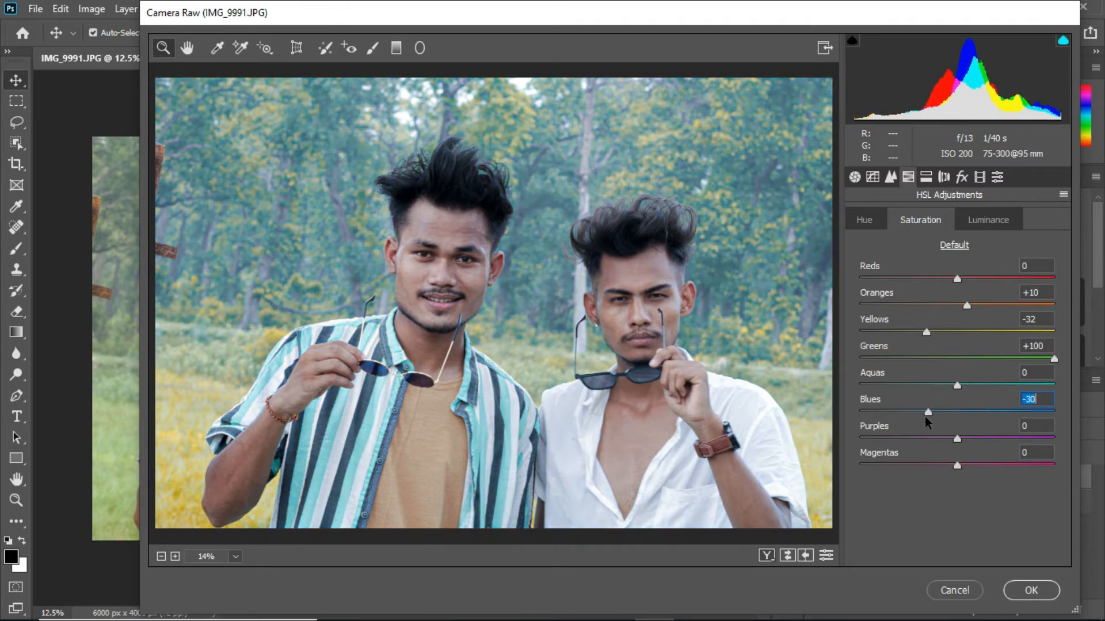
Step: Set the Yellows luminance to +14 and apply the Camera Raw adjustments to the Background copy layer
{"action": "left_click", "coordinate": [978, 222]}
{"action": "left_click_drag", "start_coordinate": [957, 333], "coordinate": [970, 333]}
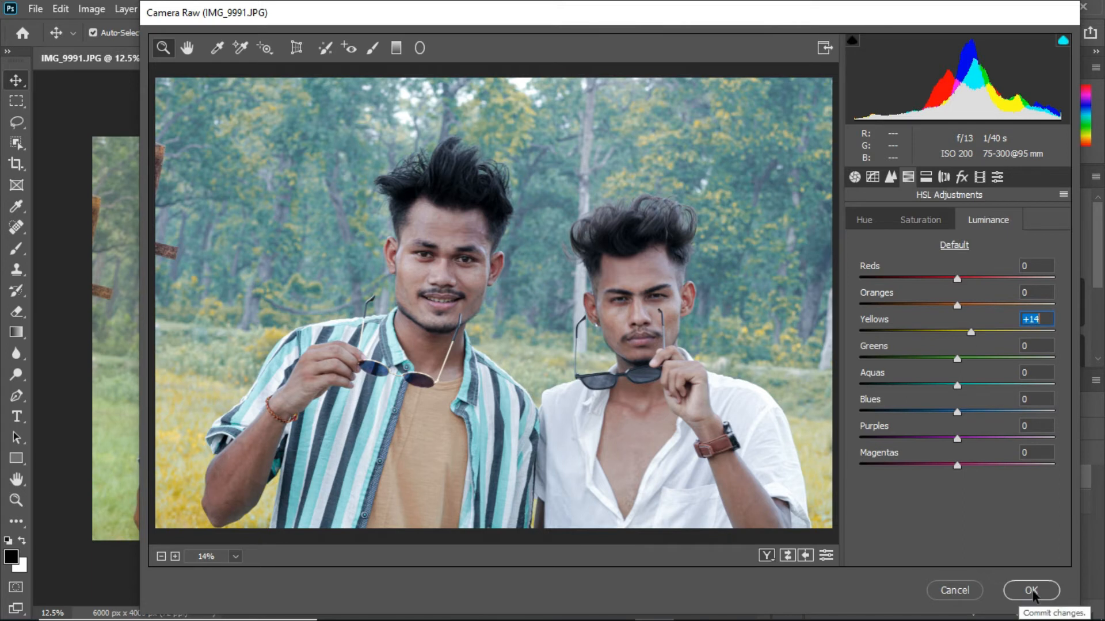
{"action": "left_click", "coordinate": [1031, 591]}
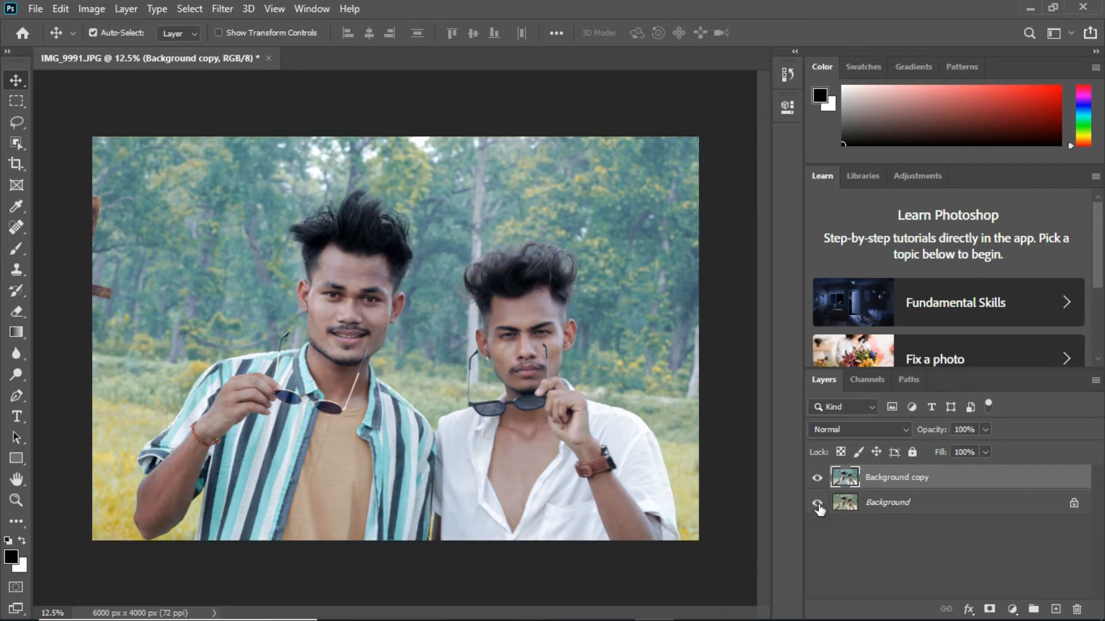
Step: Hide and reshow the Background copy layer to compare the edit with the original photo
{"action": "left_click", "coordinate": [817, 478]}
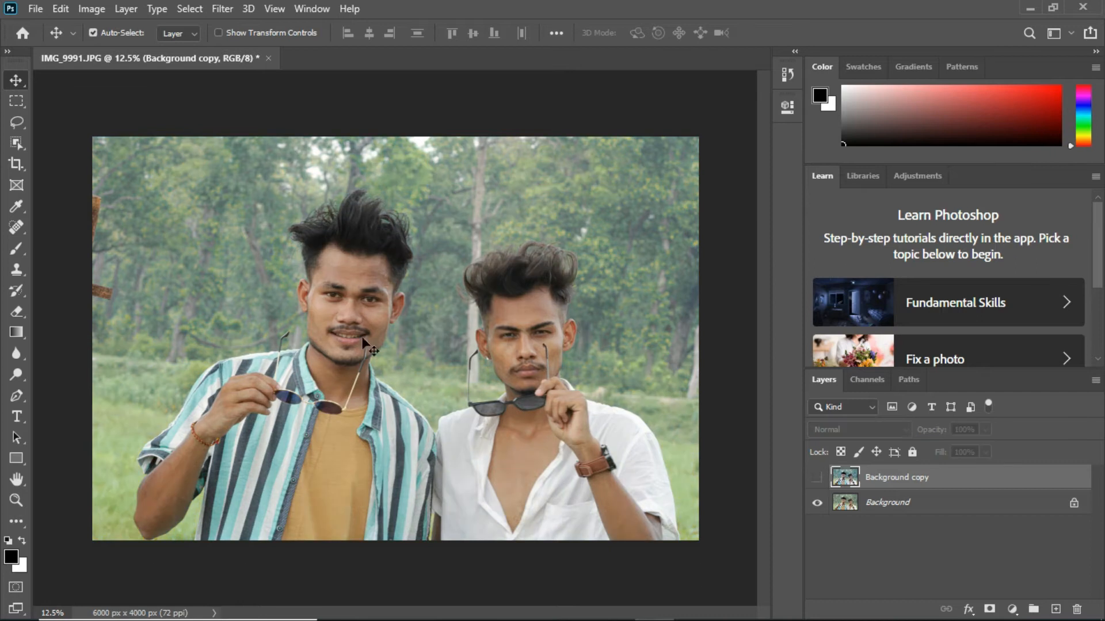
{"action": "left_click", "coordinate": [818, 478]}
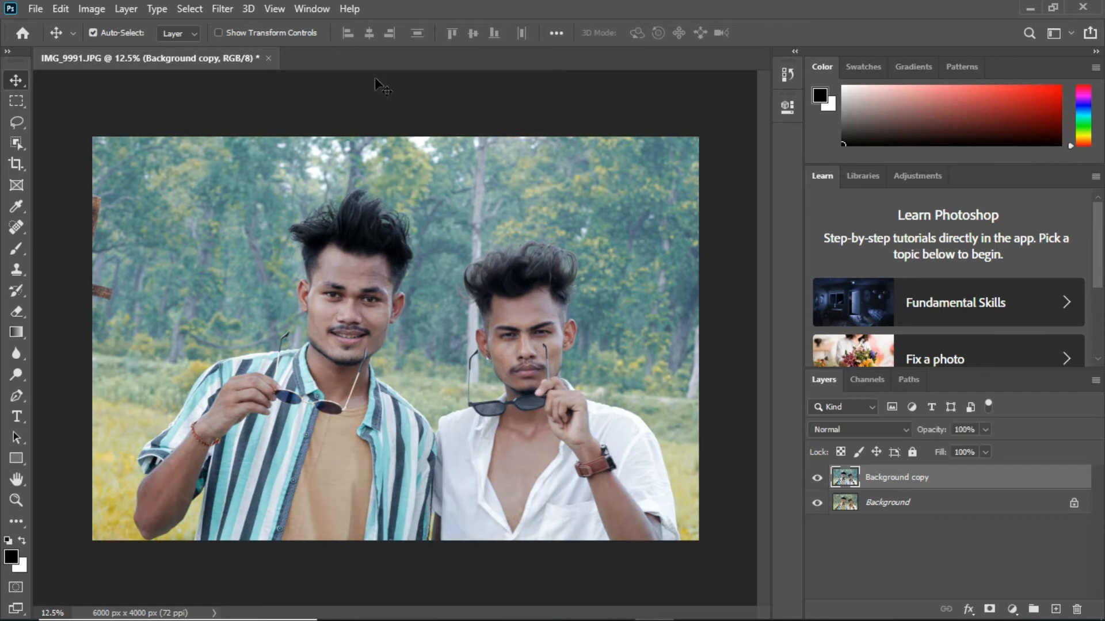
Step: Reopen the Camera Raw Filter on the copy and set Temperature -3, Tint +3, Shadows -18 and Whites -14
{"action": "left_click", "coordinate": [223, 9]}
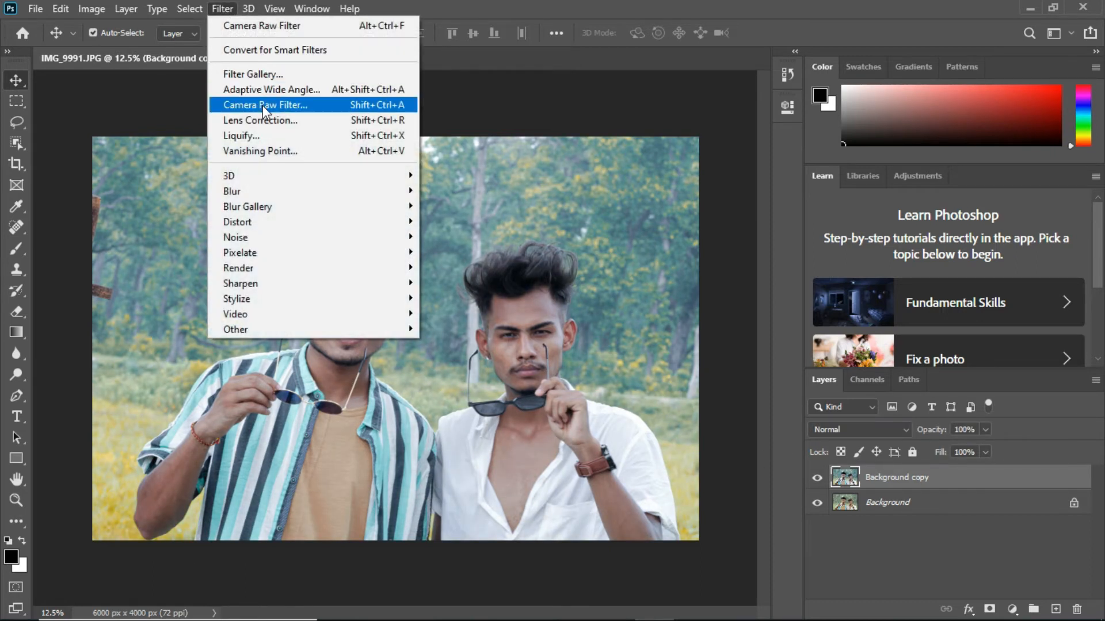
{"action": "left_click", "coordinate": [265, 104]}
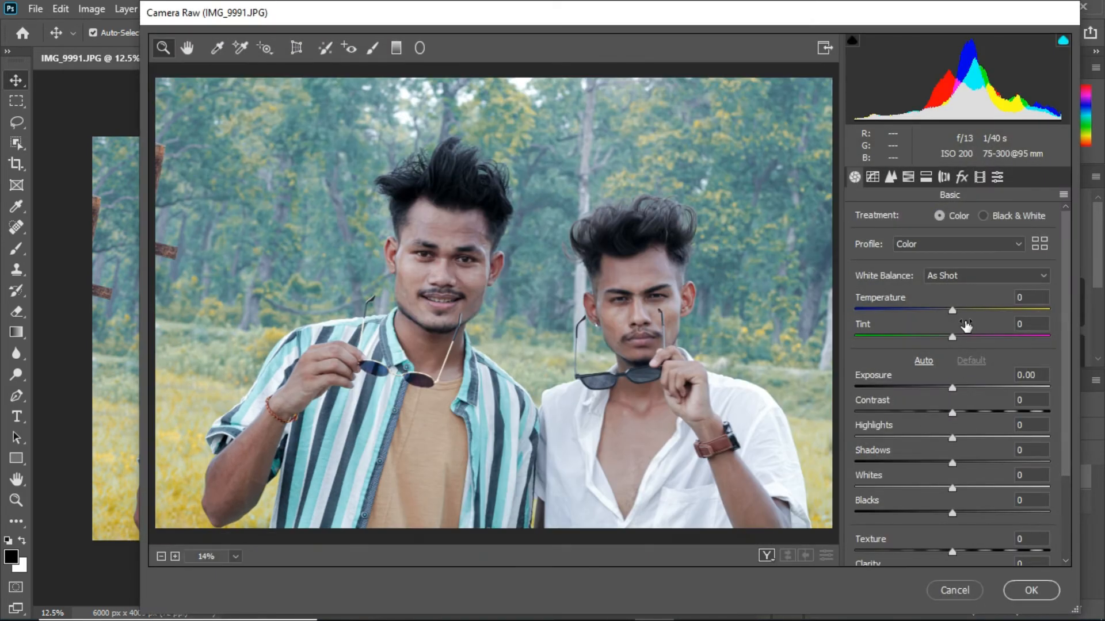
{"action": "left_click", "coordinate": [952, 338]}
{"action": "left_click_drag", "start_coordinate": [952, 310], "coordinate": [958, 344]}
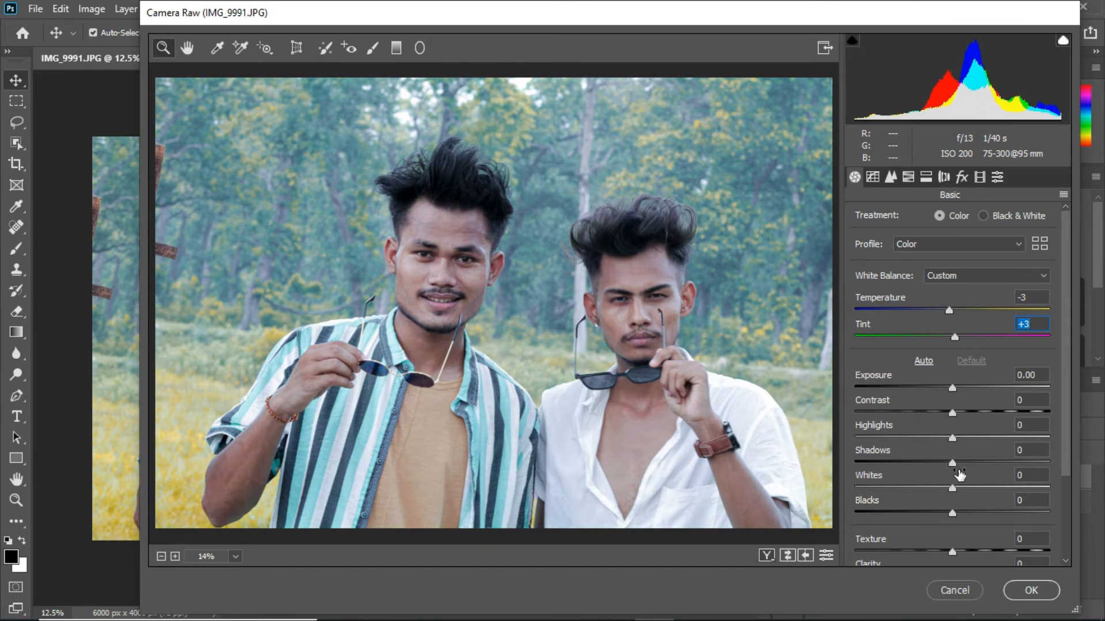
{"action": "left_click_drag", "start_coordinate": [952, 463], "coordinate": [940, 492]}
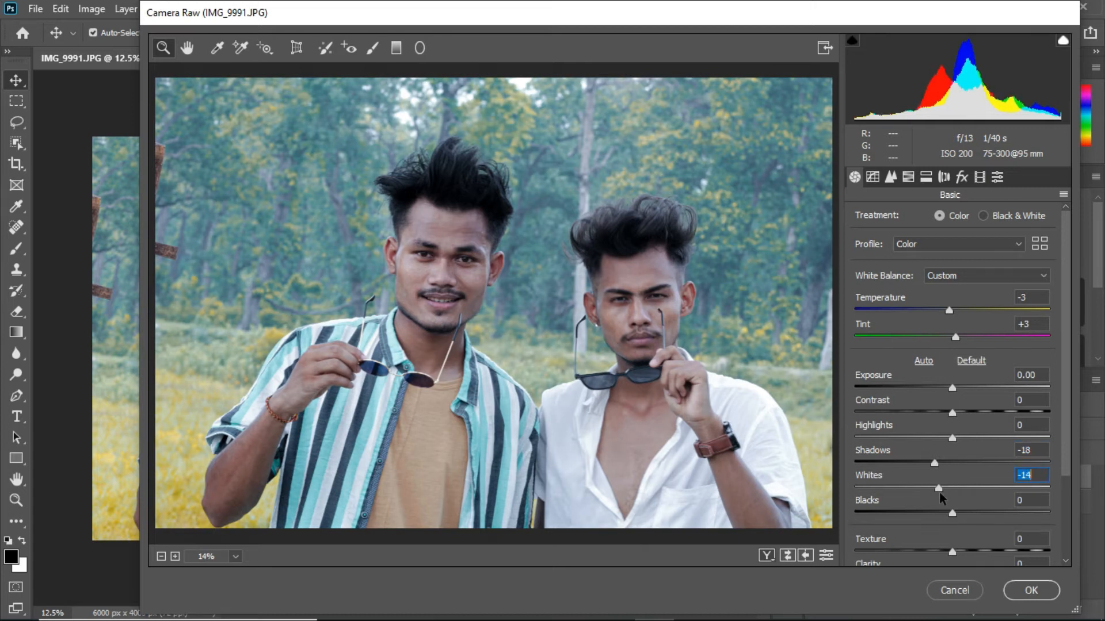
{"action": "scroll", "coordinate": [939, 492], "scroll_direction": "down", "scroll_amount": 3}
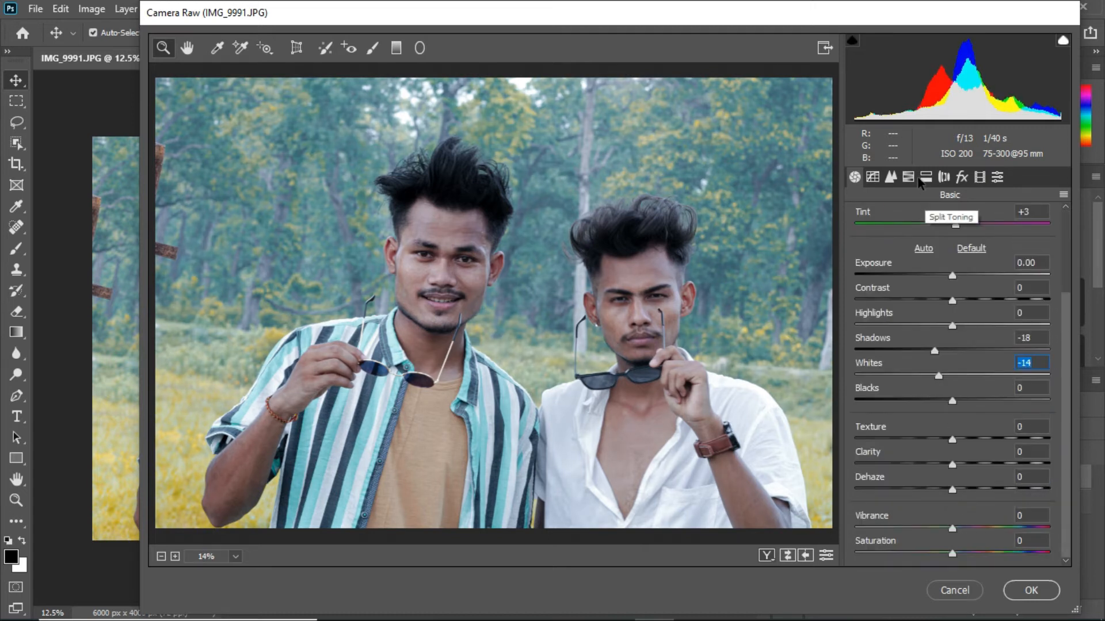
Step: Set the Yellows hue to +17 and the Greens hue to -100, and shift the Aquas and Blues hues slightly
{"action": "left_click", "coordinate": [912, 180]}
{"action": "left_click_drag", "start_coordinate": [956, 332], "coordinate": [935, 344]}
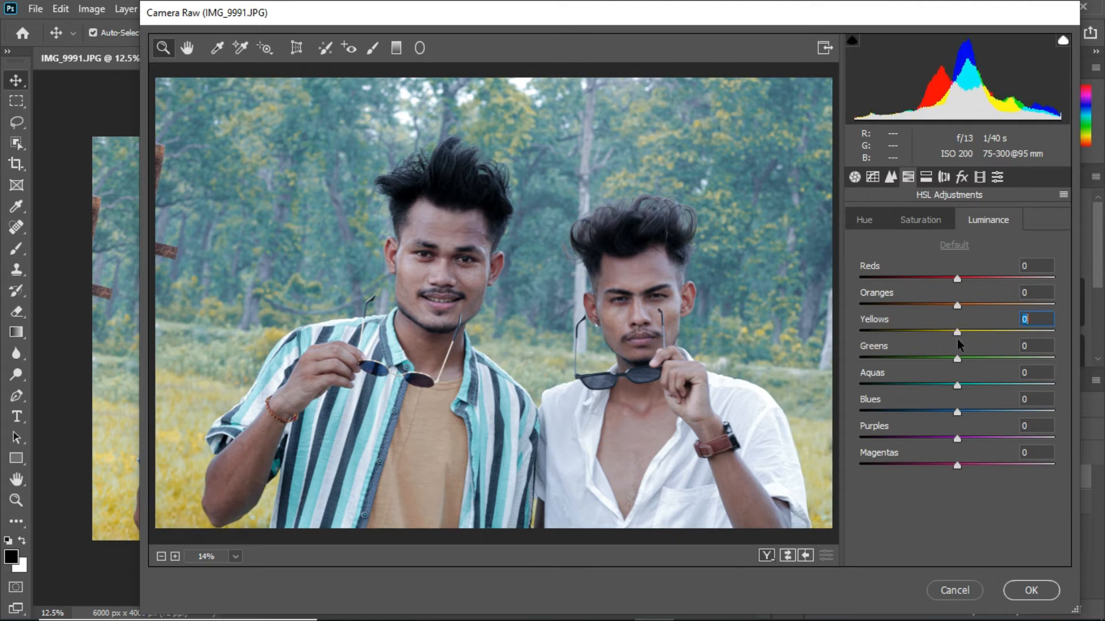
{"action": "left_click", "coordinate": [851, 225]}
{"action": "left_click_drag", "start_coordinate": [951, 333], "coordinate": [982, 344]}
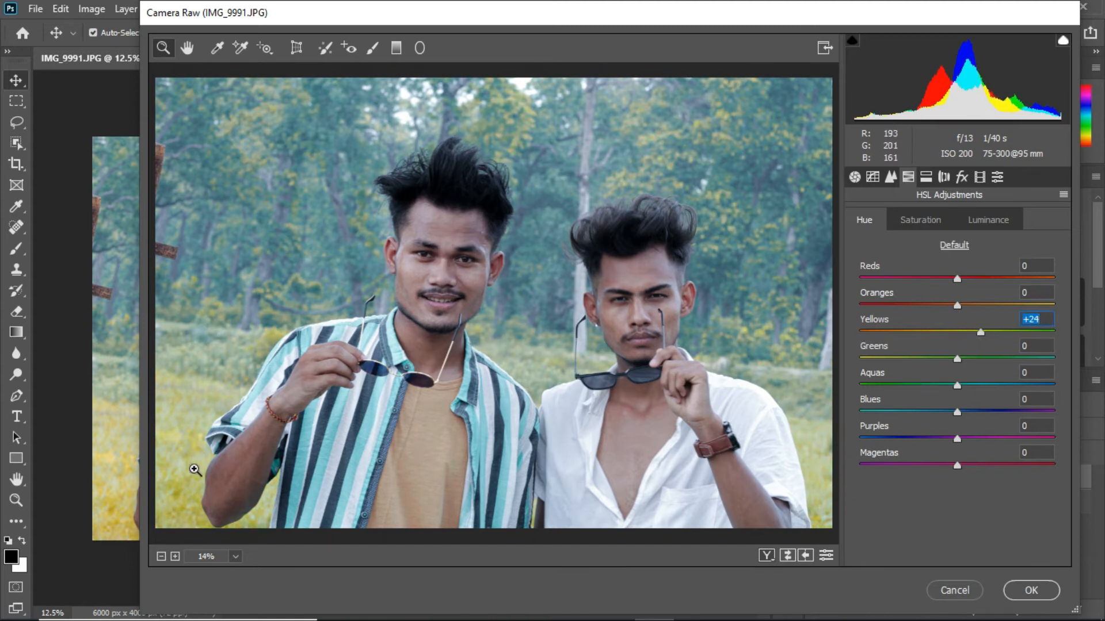
{"action": "left_click_drag", "start_coordinate": [981, 333], "coordinate": [857, 366]}
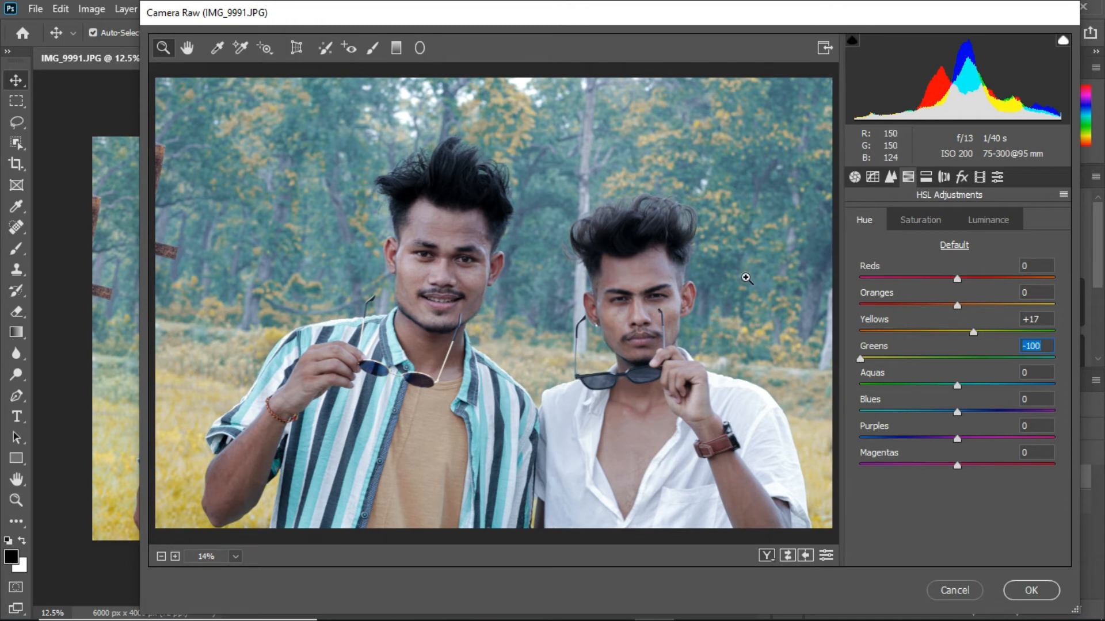
{"action": "left_click_drag", "start_coordinate": [958, 386], "coordinate": [952, 411]}
Step: Set the HSL saturation to Greens +19 and Aquas -100, and raise the Yellows luminance to +20
{"action": "left_click", "coordinate": [921, 221]}
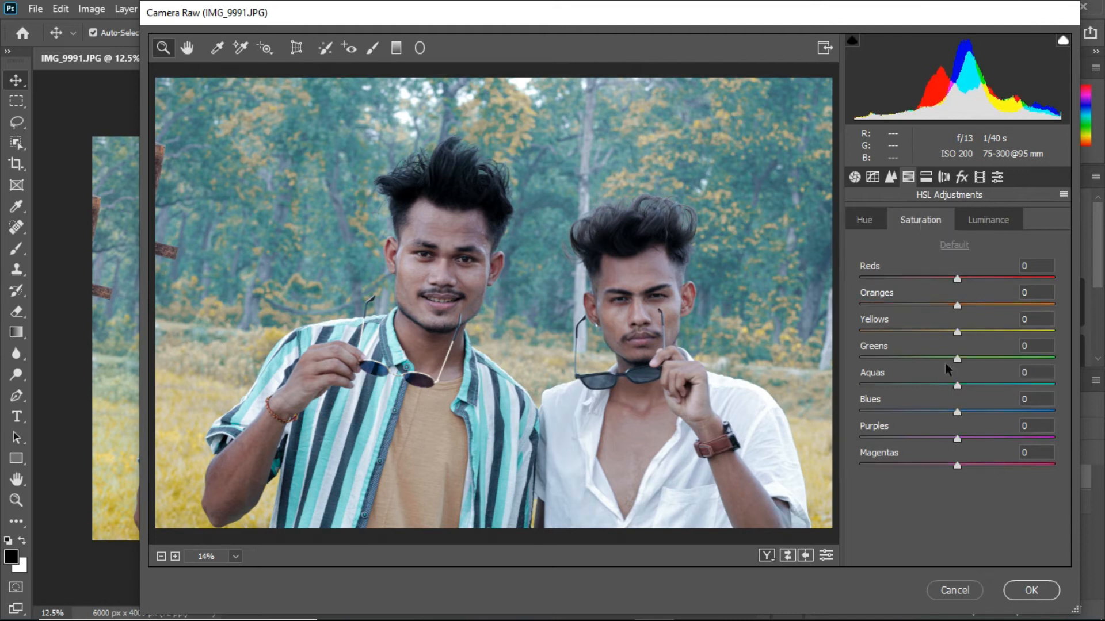
{"action": "left_click_drag", "start_coordinate": [956, 358], "coordinate": [1067, 359]}
{"action": "left_click_drag", "start_coordinate": [957, 386], "coordinate": [975, 359]}
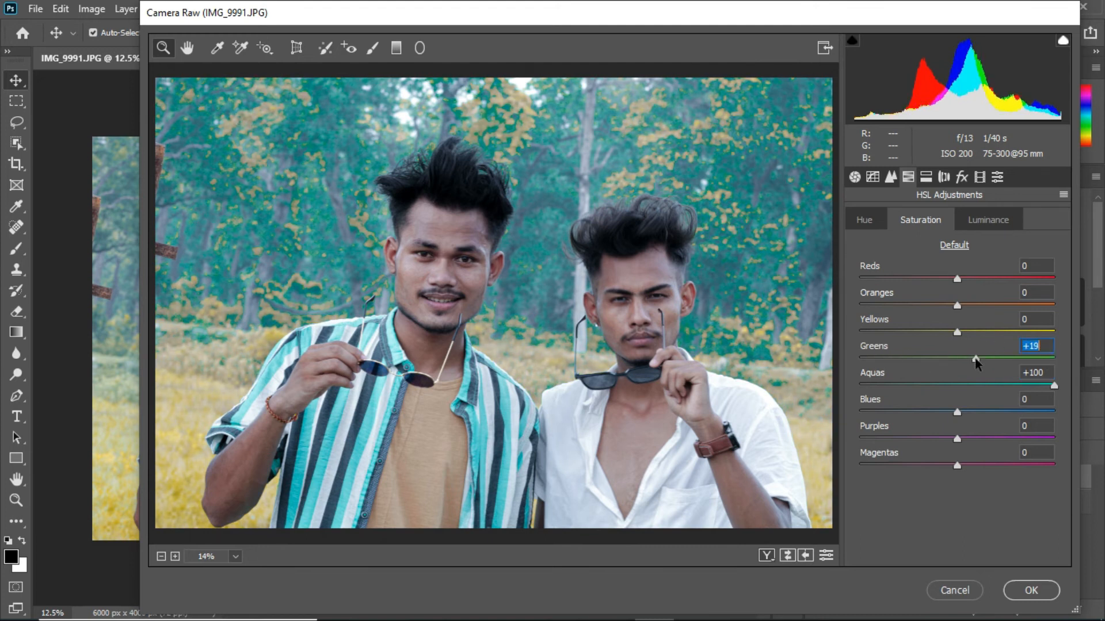
{"action": "left_click_drag", "start_coordinate": [1052, 388], "coordinate": [855, 394]}
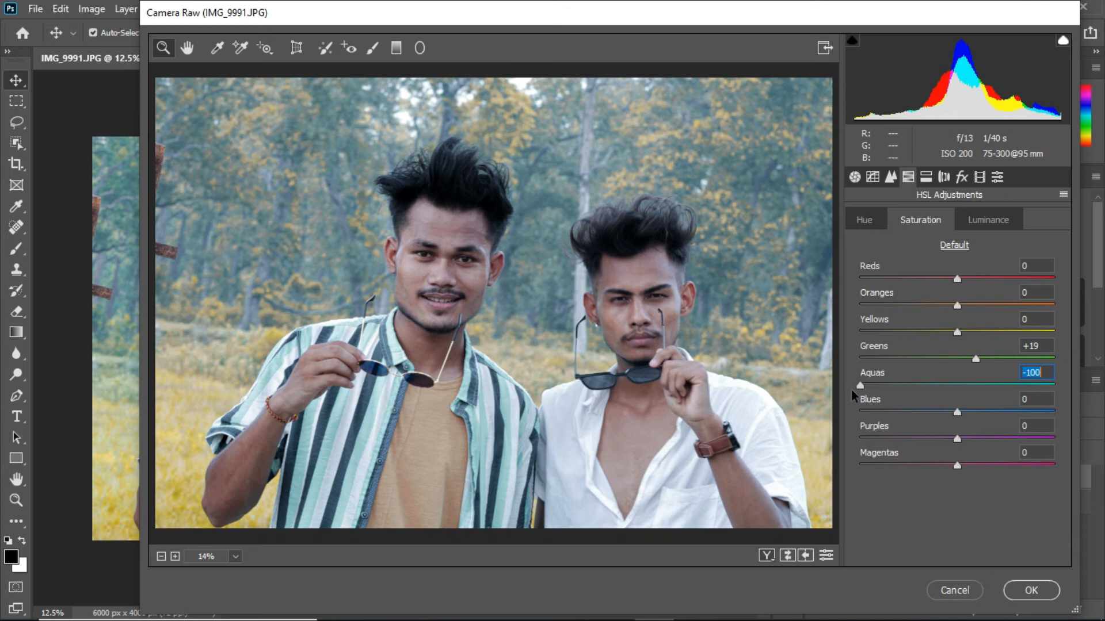
{"action": "left_click", "coordinate": [984, 225]}
{"action": "left_click_drag", "start_coordinate": [956, 334], "coordinate": [976, 333]}
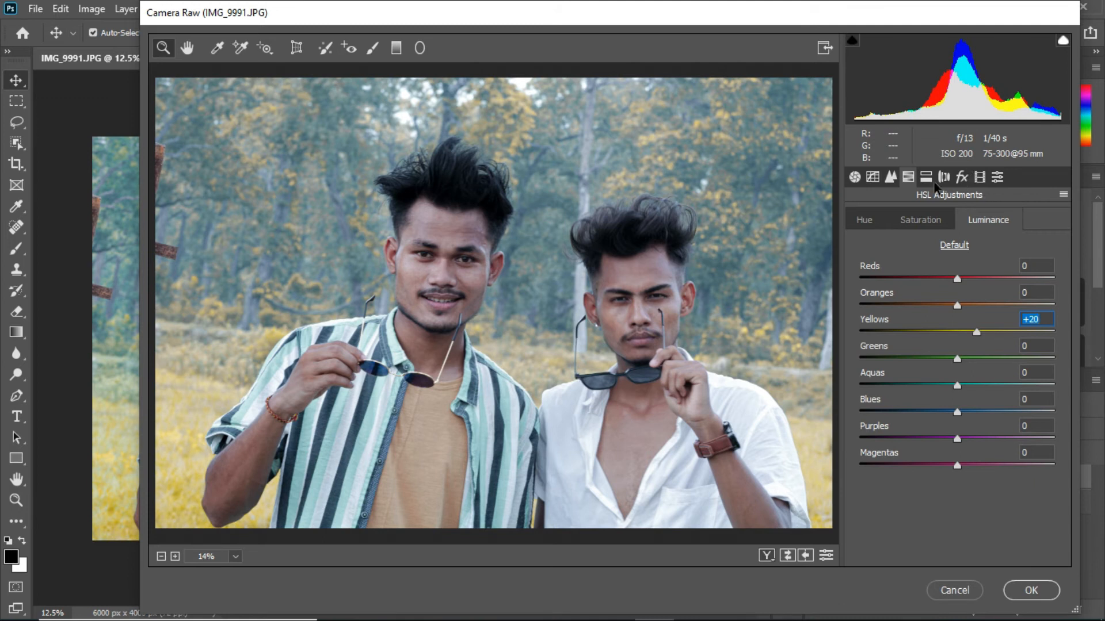
Step: Add a post-crop vignette with amount -56, midpoint 45 and roundness +35, and show the before and after views side by side
{"action": "left_click", "coordinate": [962, 177]}
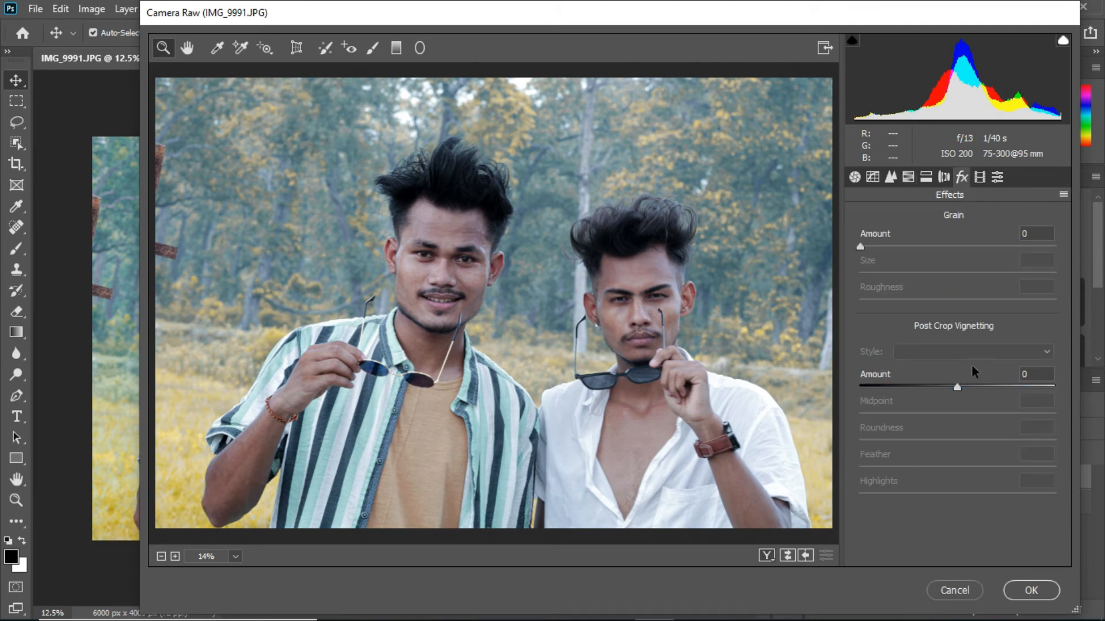
{"action": "left_click_drag", "start_coordinate": [957, 390], "coordinate": [903, 390]}
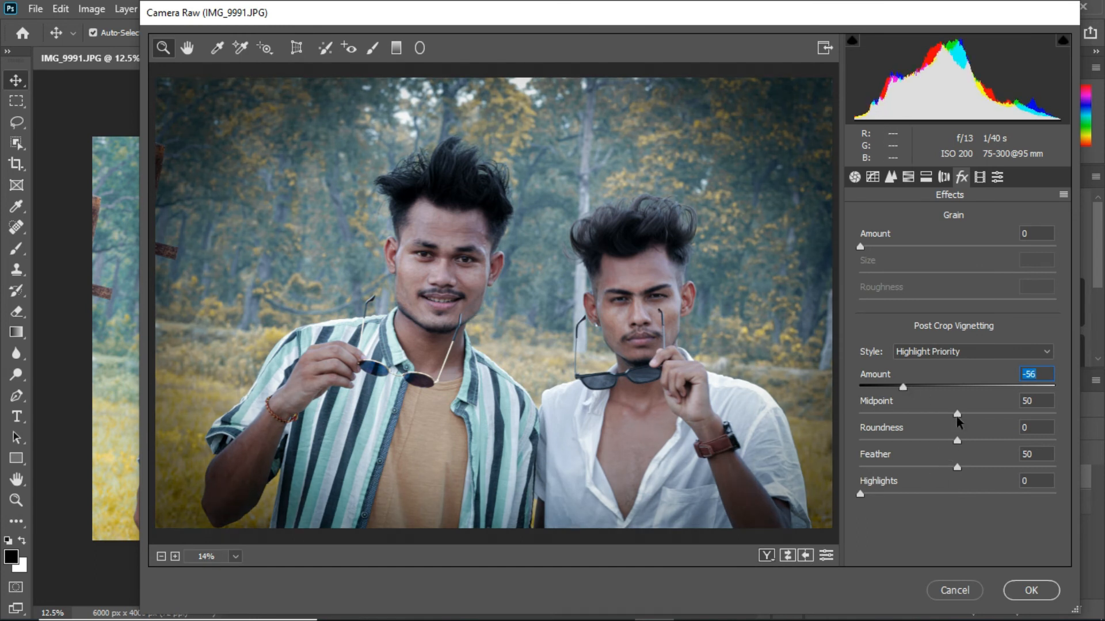
{"action": "left_click_drag", "start_coordinate": [957, 419], "coordinate": [945, 421]}
{"action": "left_click_drag", "start_coordinate": [957, 441], "coordinate": [1000, 450]}
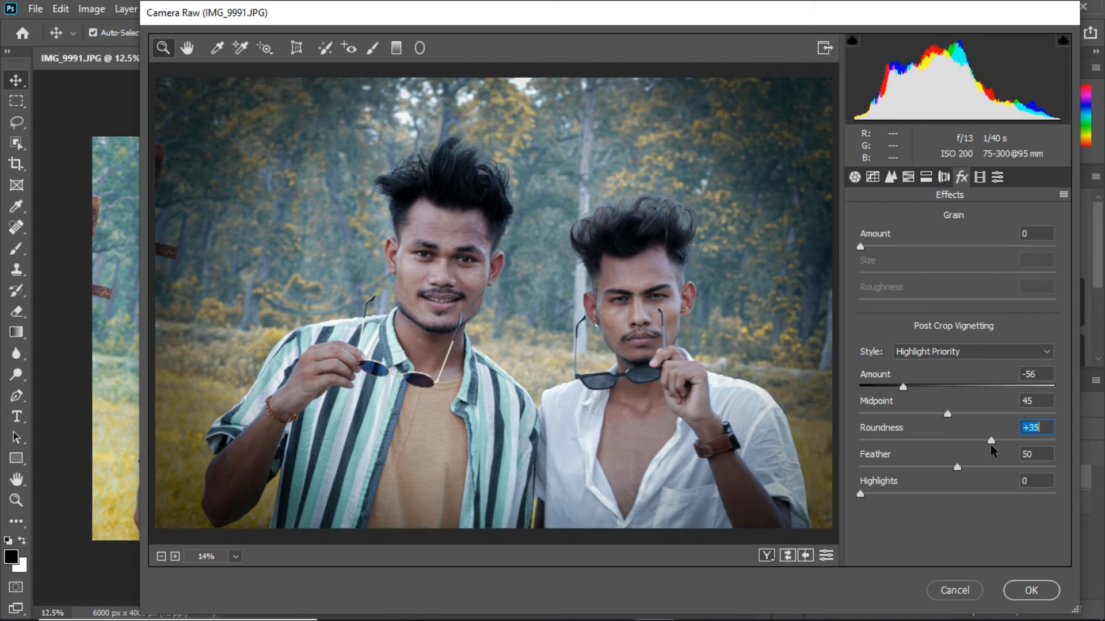
{"action": "left_click", "coordinate": [769, 556]}
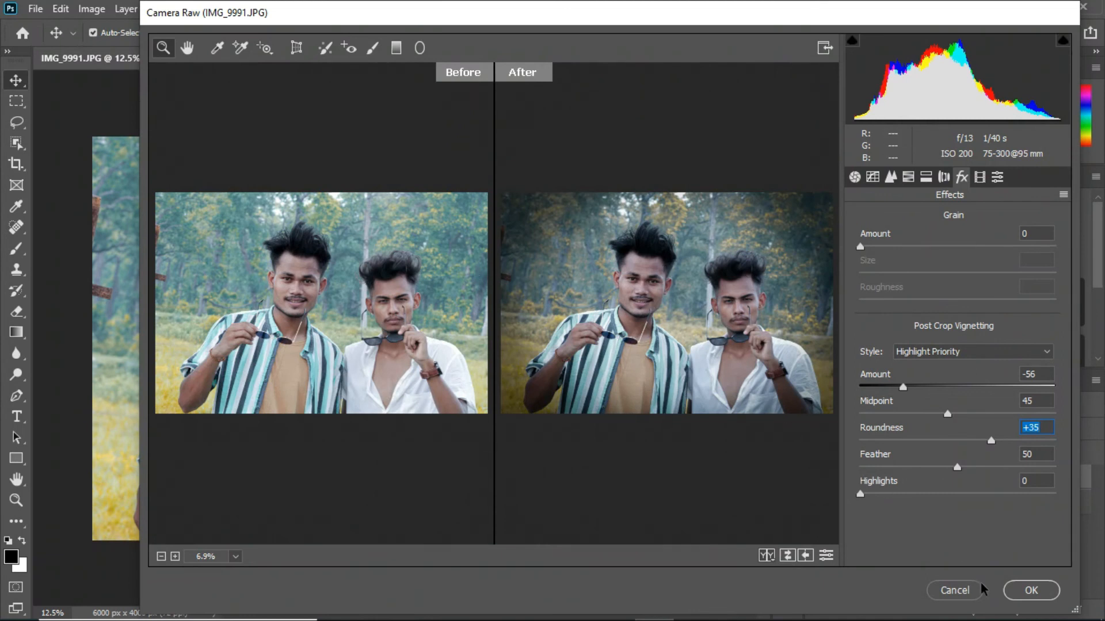
Step: Apply the Camera Raw adjustments to the Background copy layer and toggle its visibility to compare with the original photo
{"action": "left_click", "coordinate": [1036, 589]}
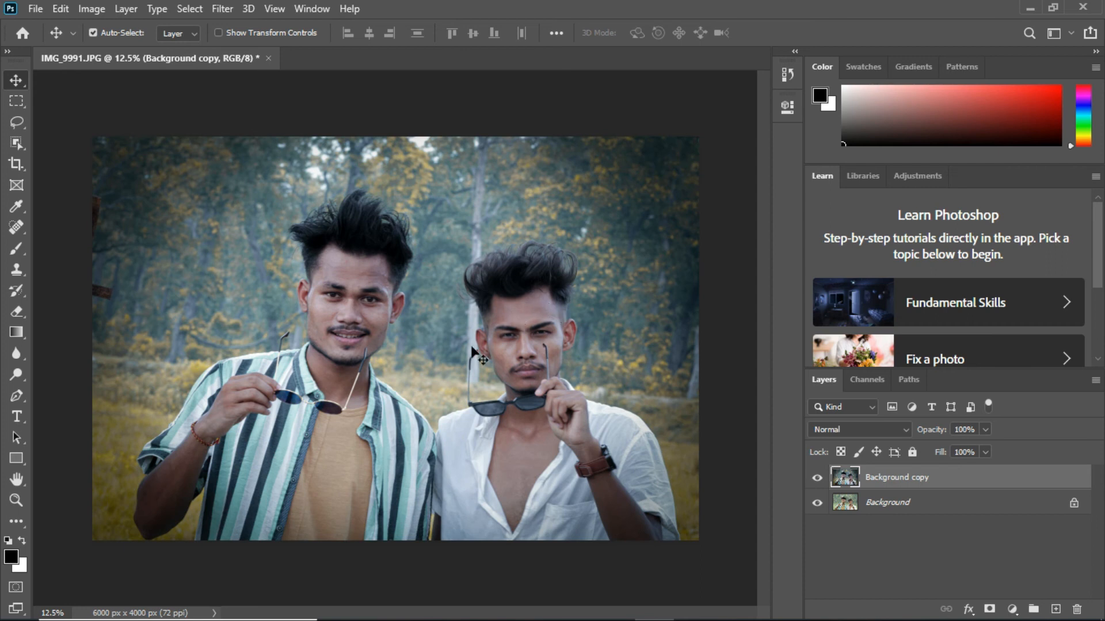
{"action": "left_click", "coordinate": [816, 478]}
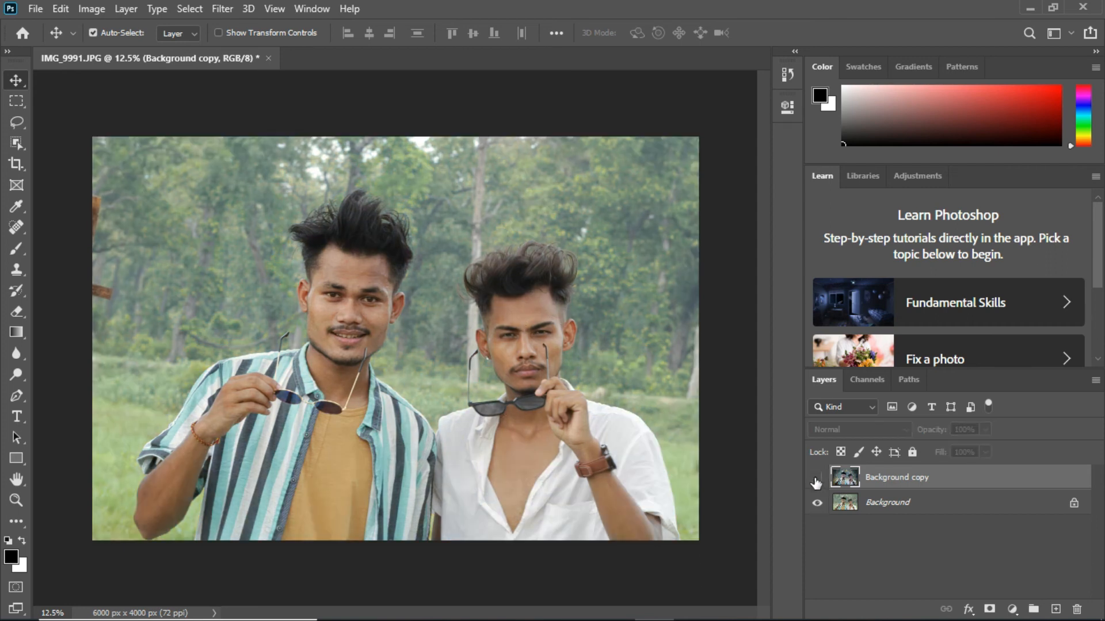
{"action": "left_click", "coordinate": [817, 478]}
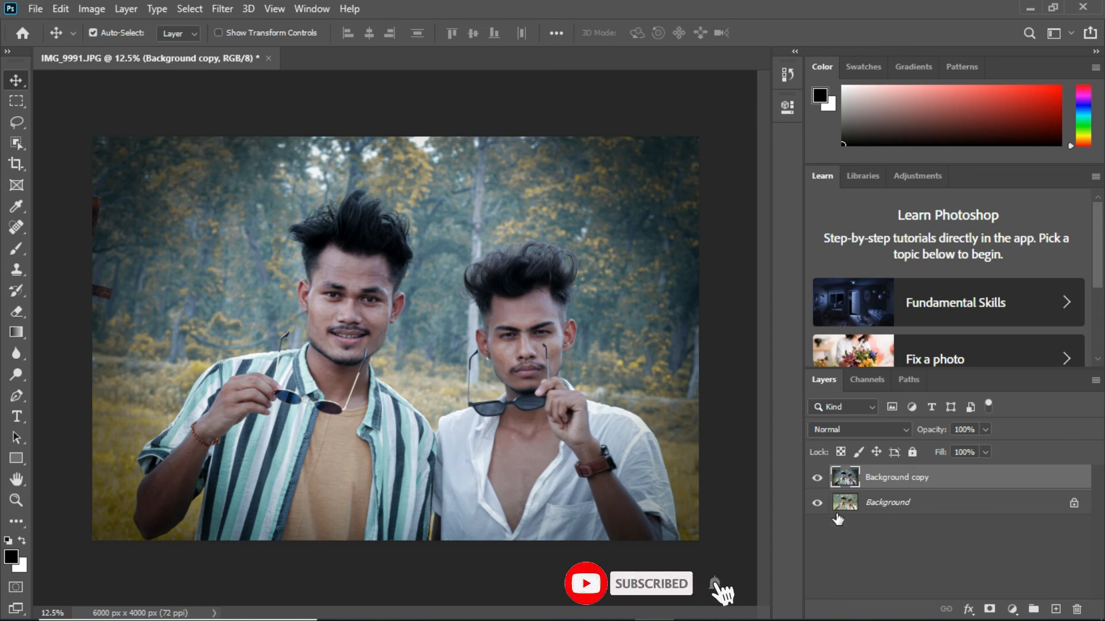
Step: Hide the original Background layer and issue the save command for the graded photo
{"action": "left_click", "coordinate": [816, 503]}
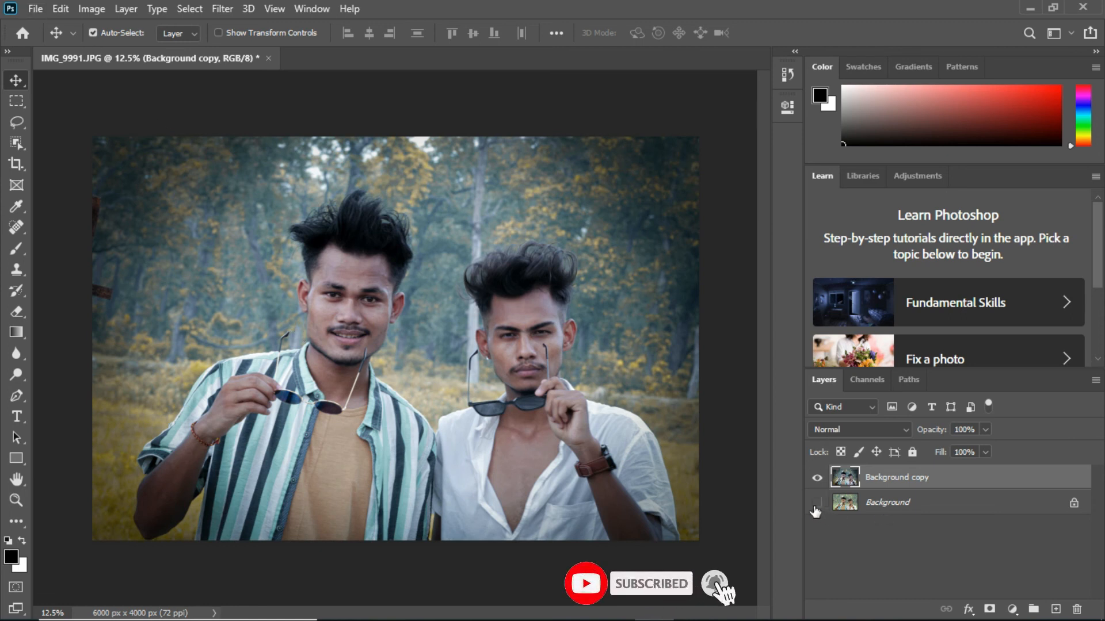
{"action": "left_click", "coordinate": [35, 10]}
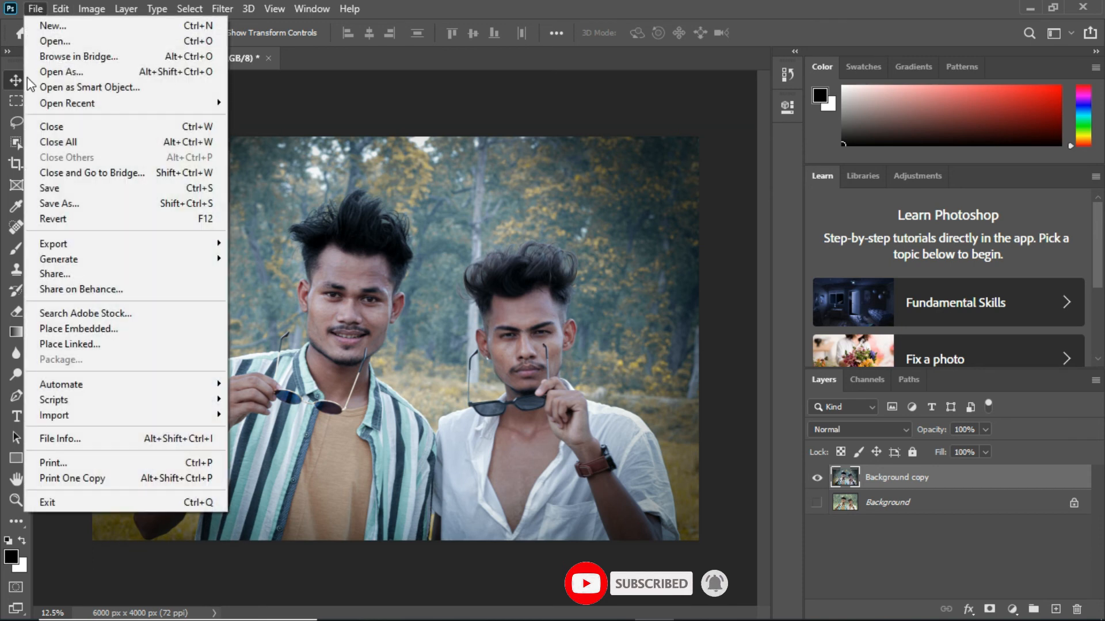
{"action": "left_click", "coordinate": [60, 193]}
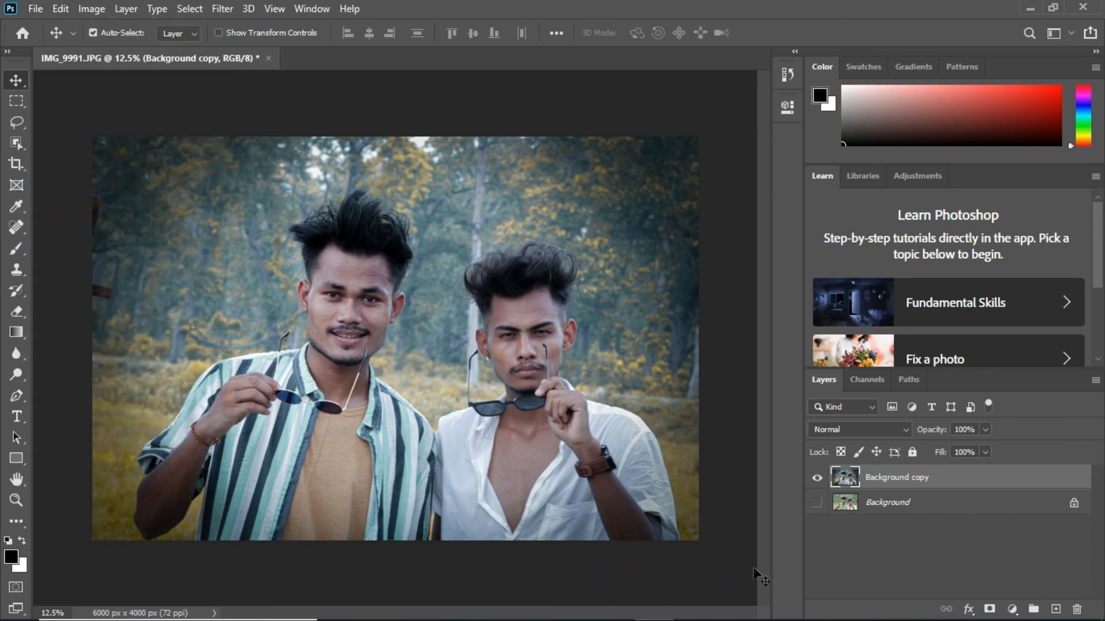
{"action": "mouse_move", "coordinate": [726, 620]}
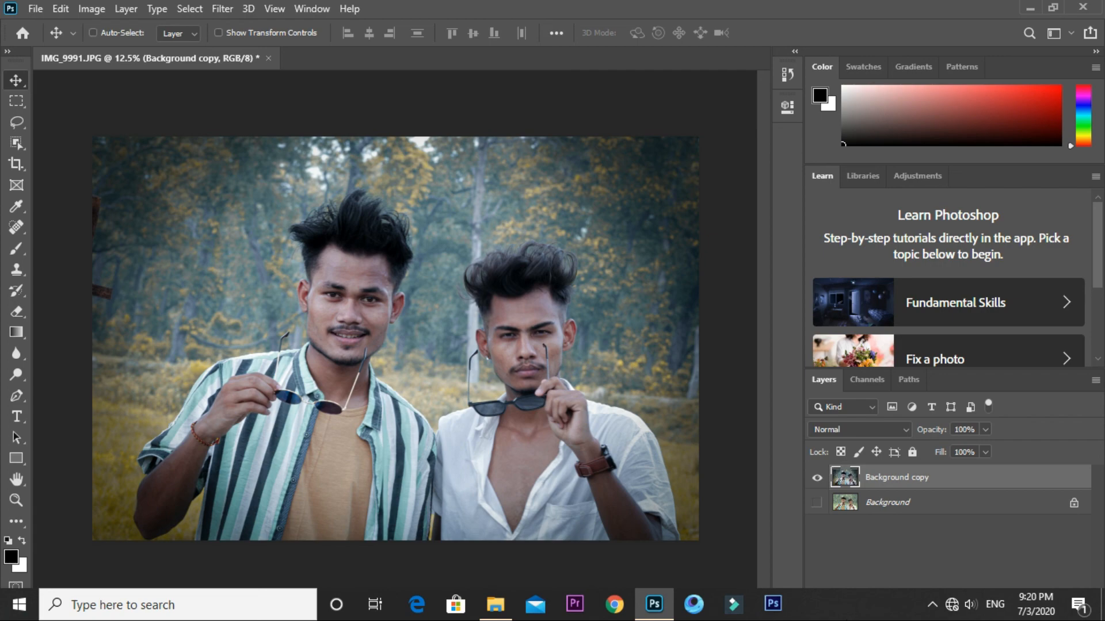